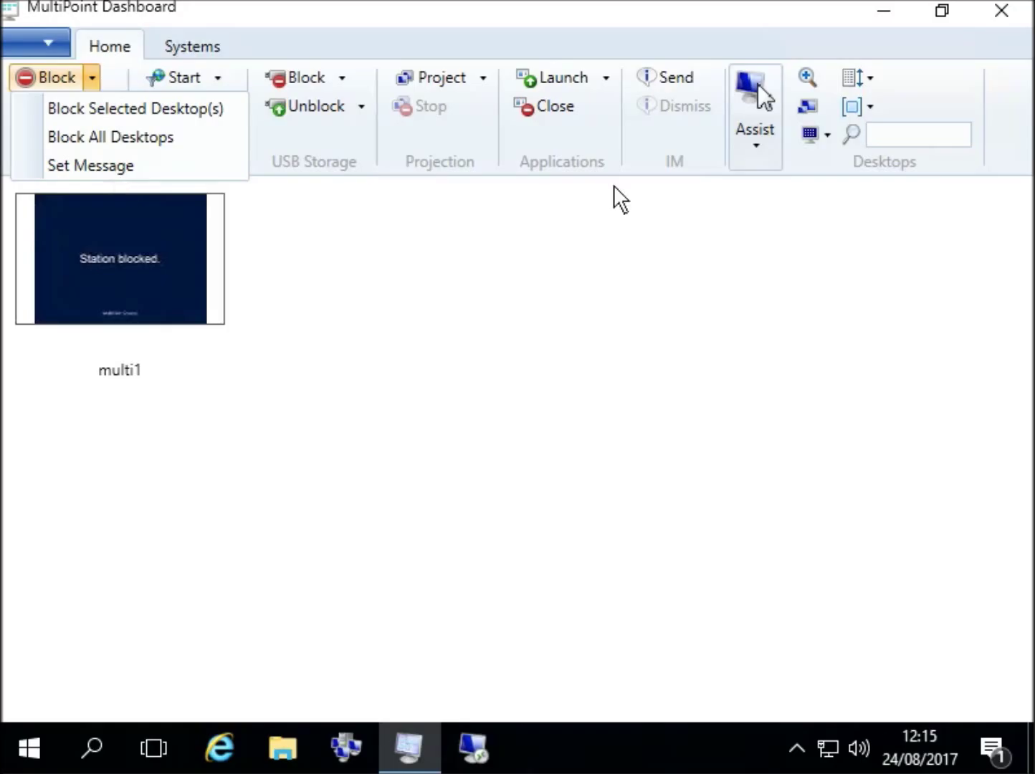
Step: Unblock the multi1 desktop
left_click(51, 218)
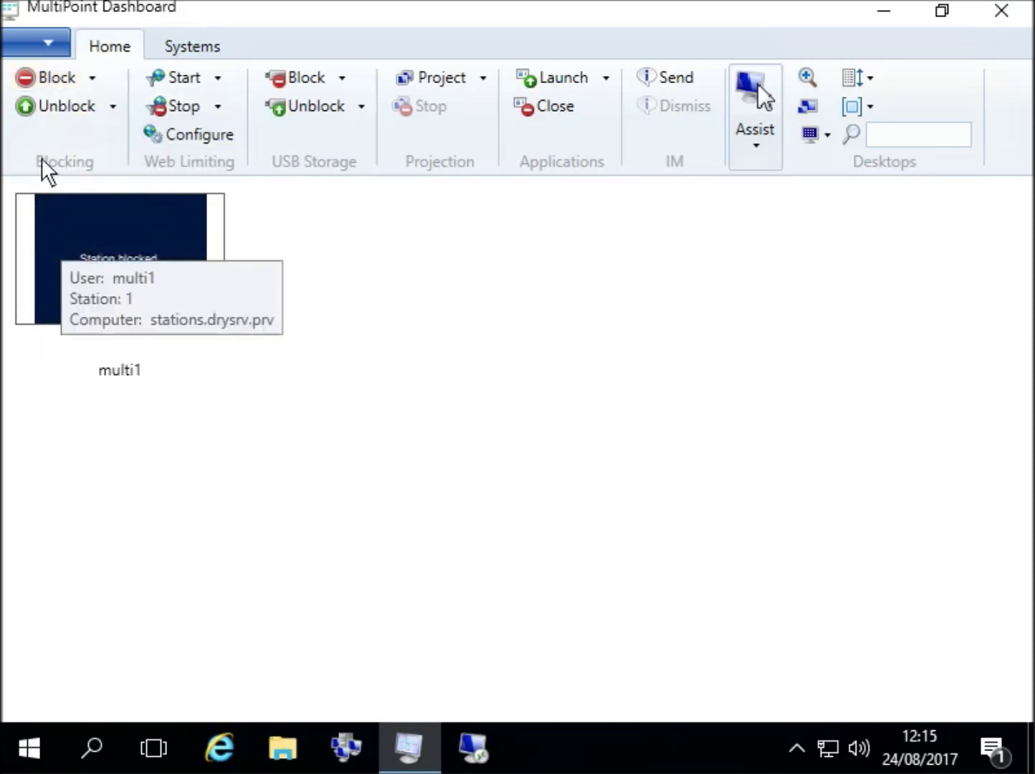
left_click(67, 108)
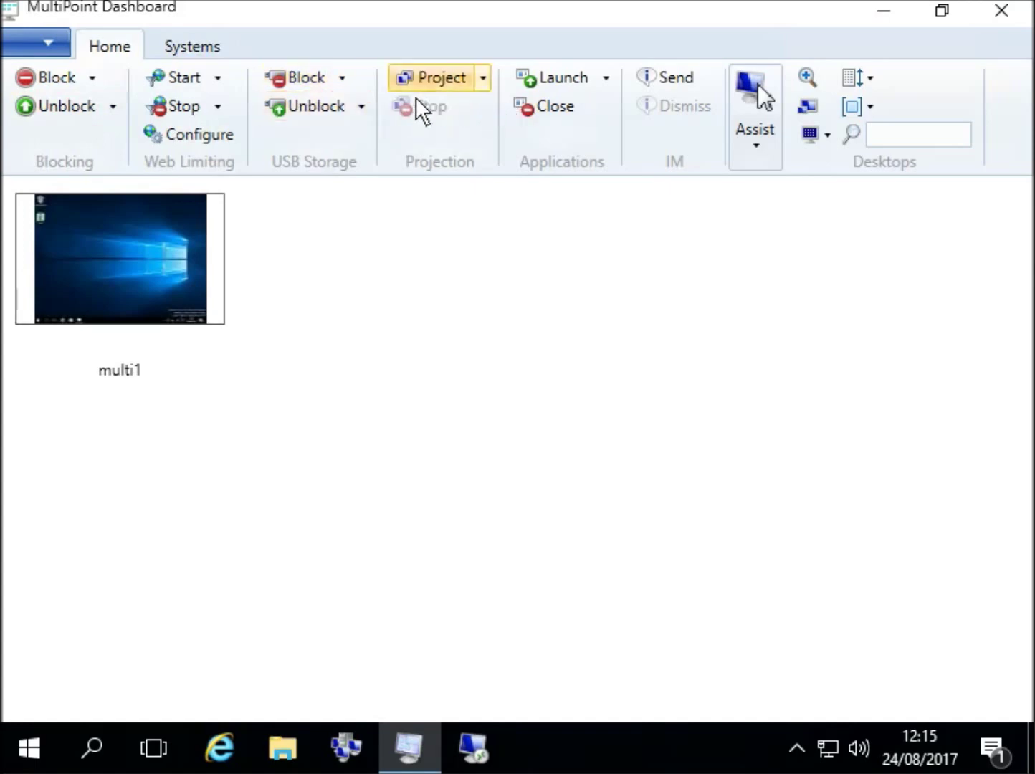
Step: Set the message displayed to blocked users to "Banned."
left_click(92, 76)
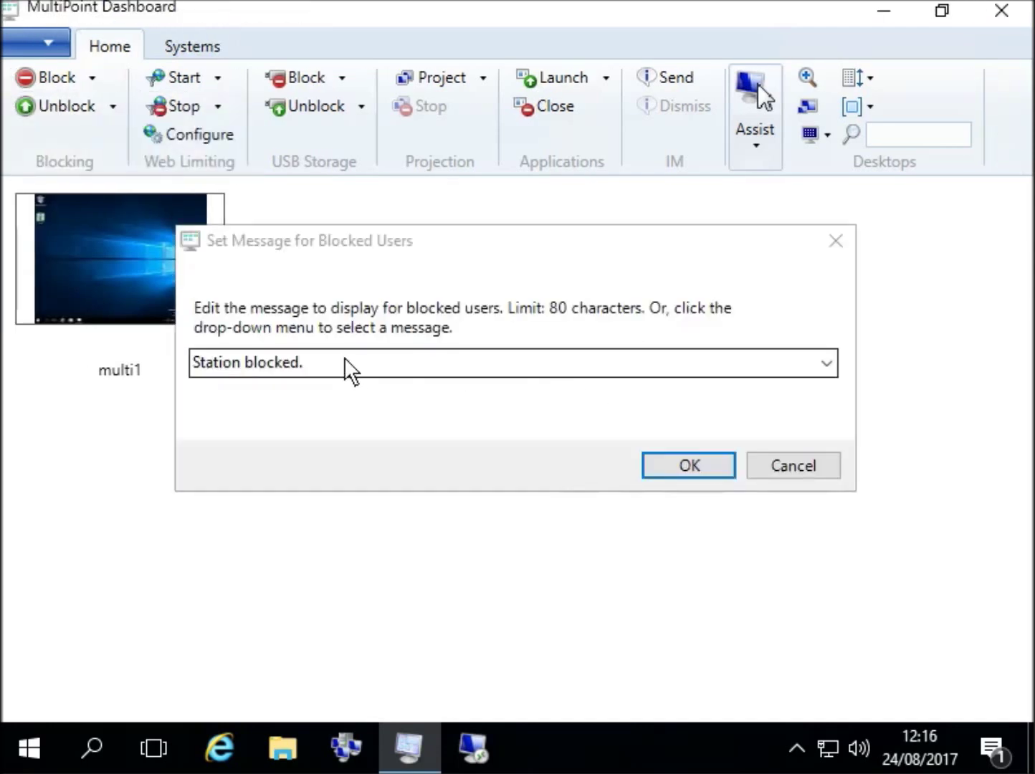
left_click(824, 369)
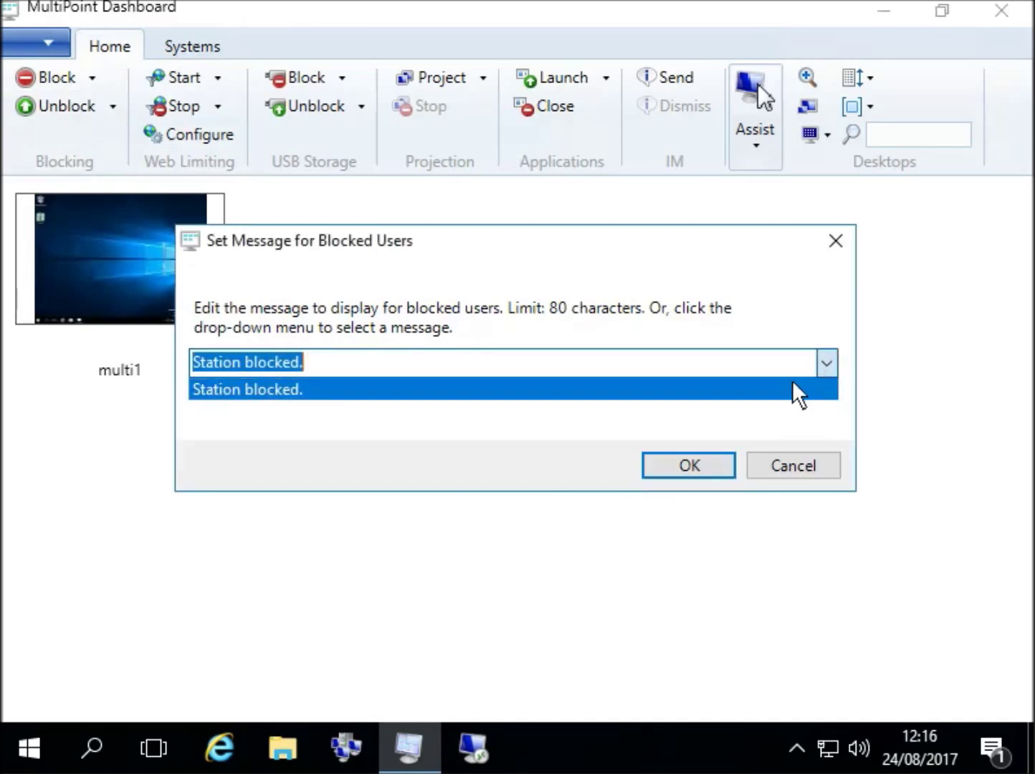
left_click(638, 369)
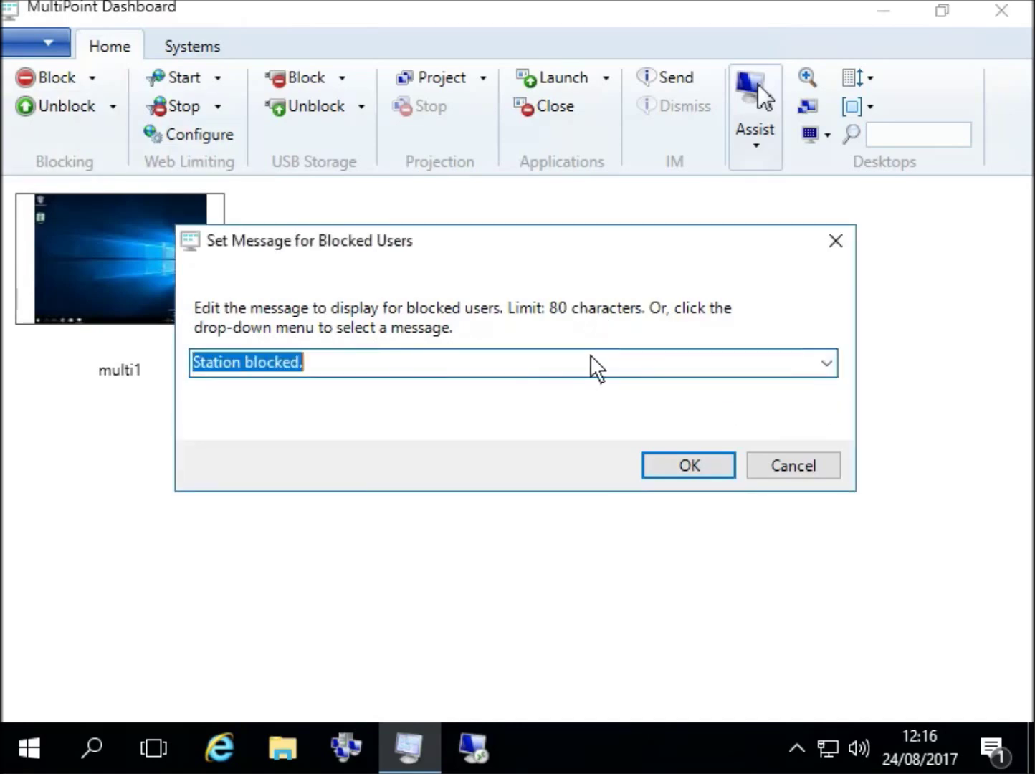
key("BackSpace")
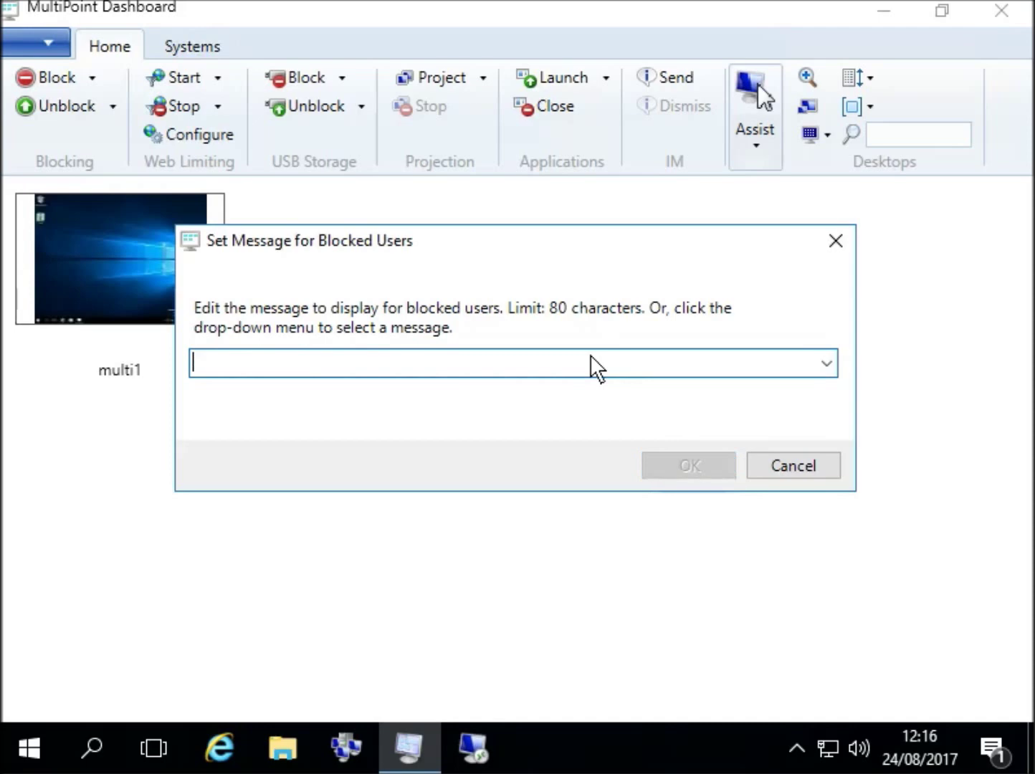
type("Bann")
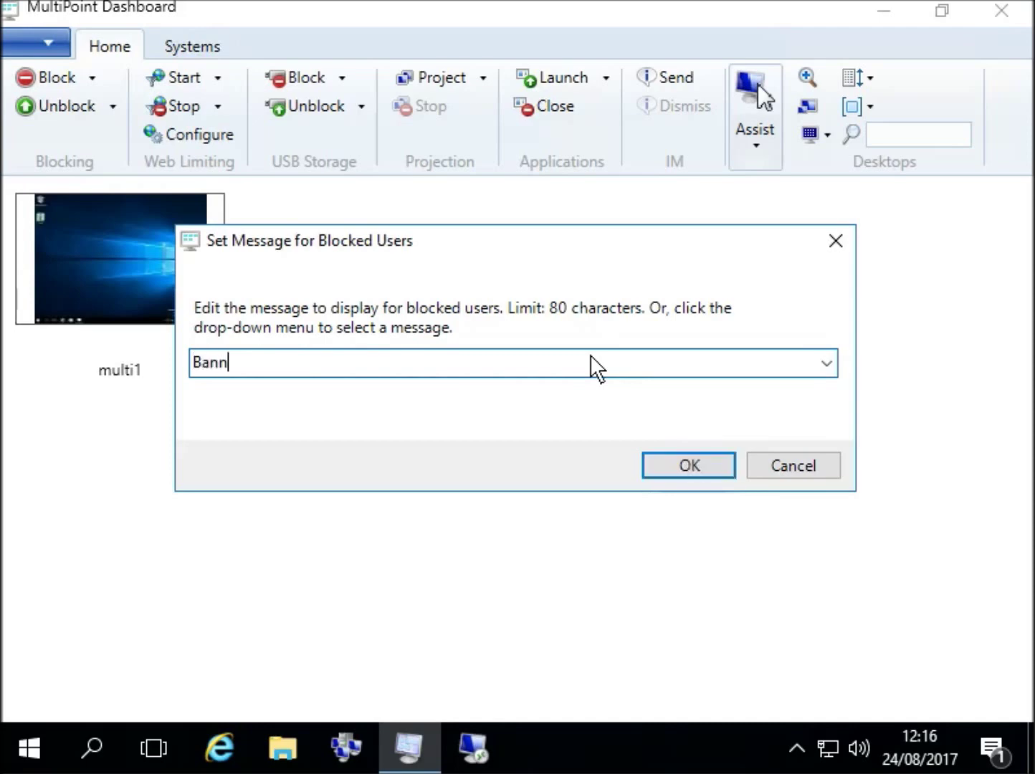
type("ed.")
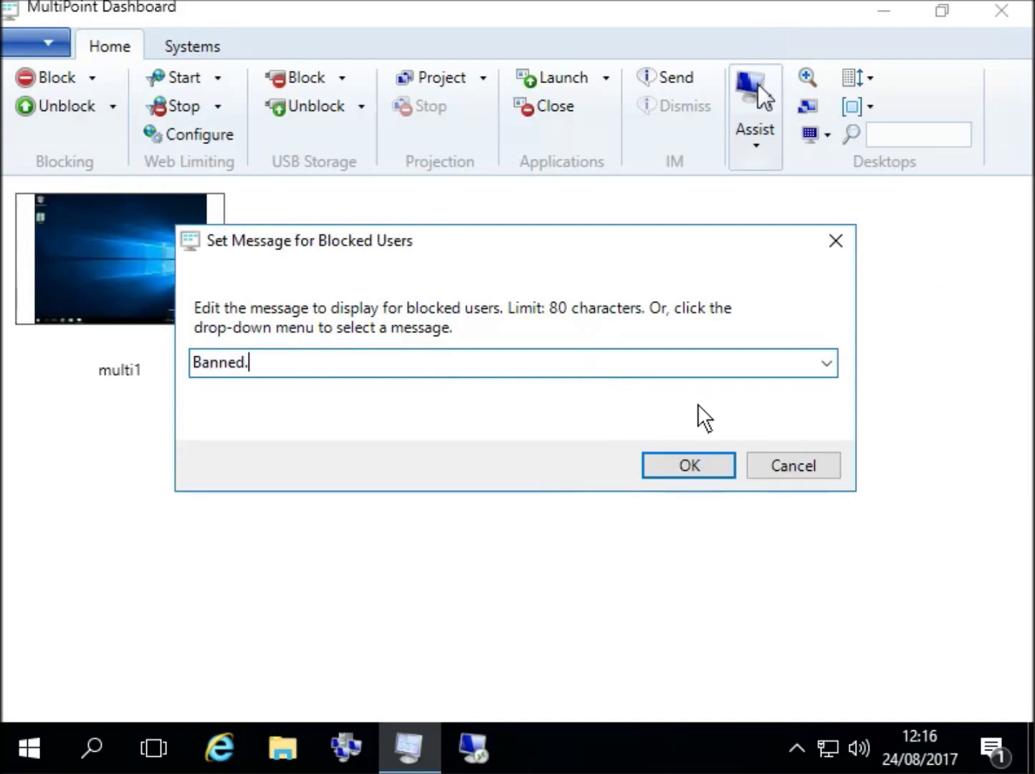
left_click(721, 462)
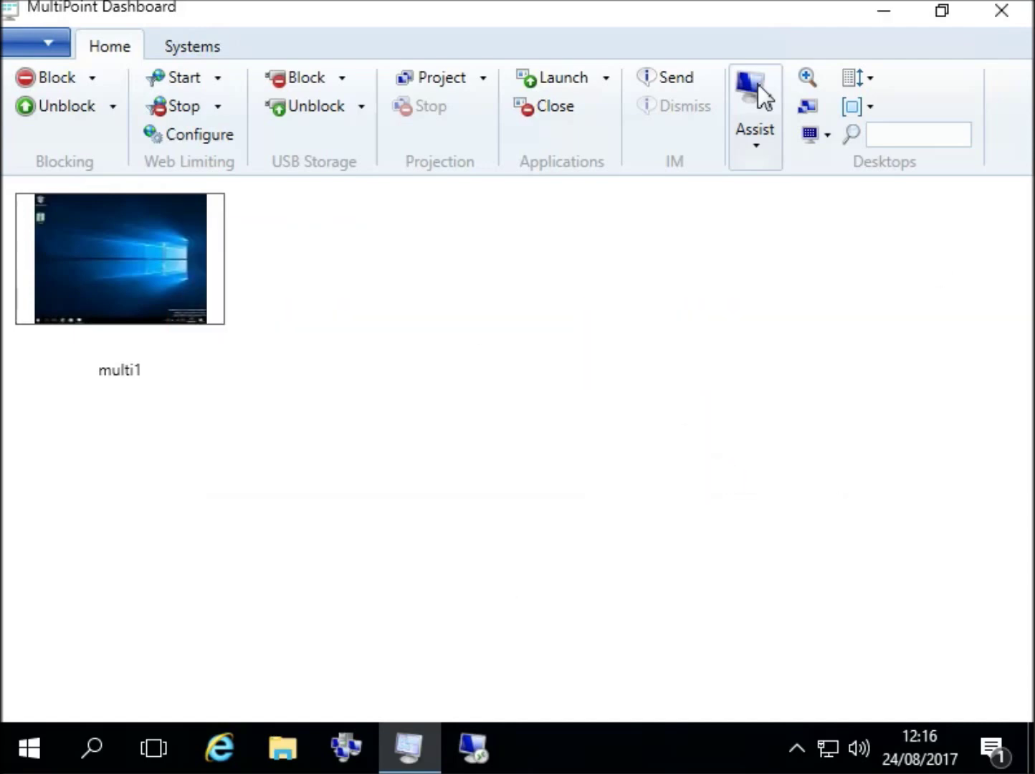
Step: Block the multi1 desktop with the custom message, then unblock it again
left_click(70, 76)
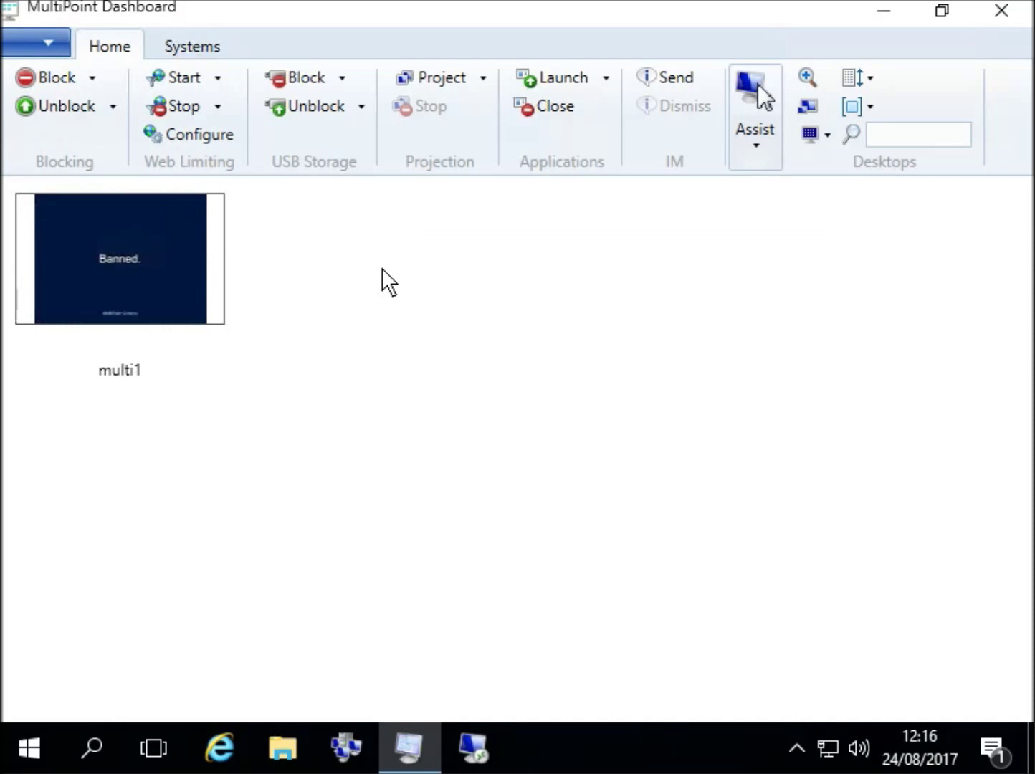
left_click(74, 105)
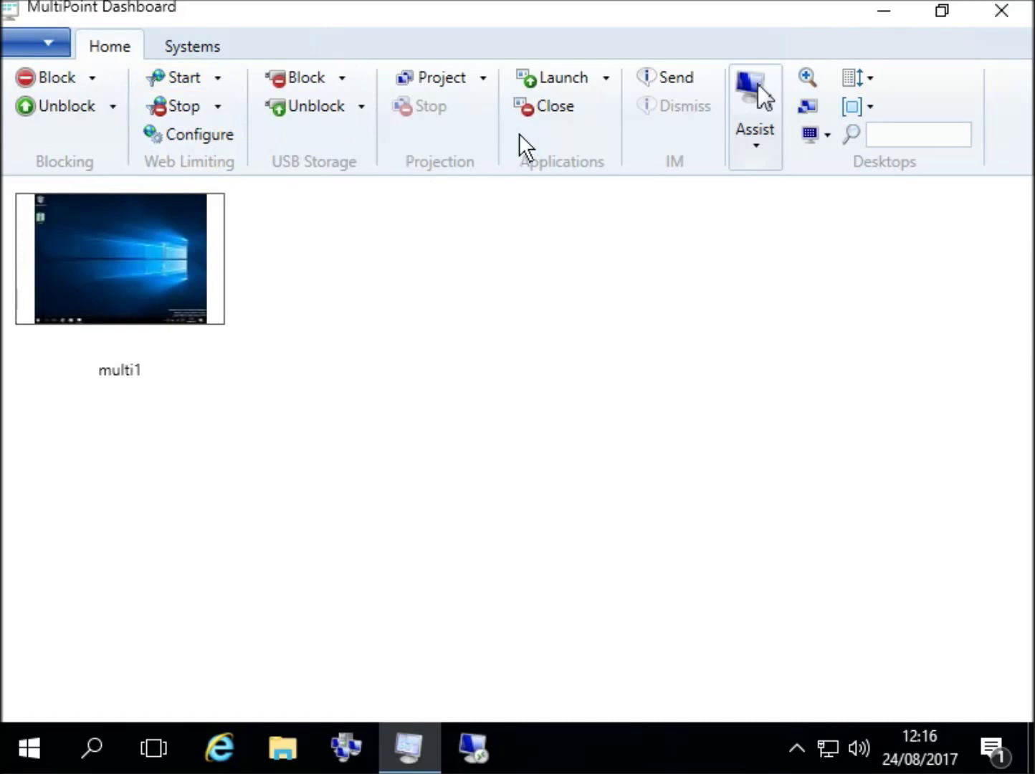
left_click(483, 78)
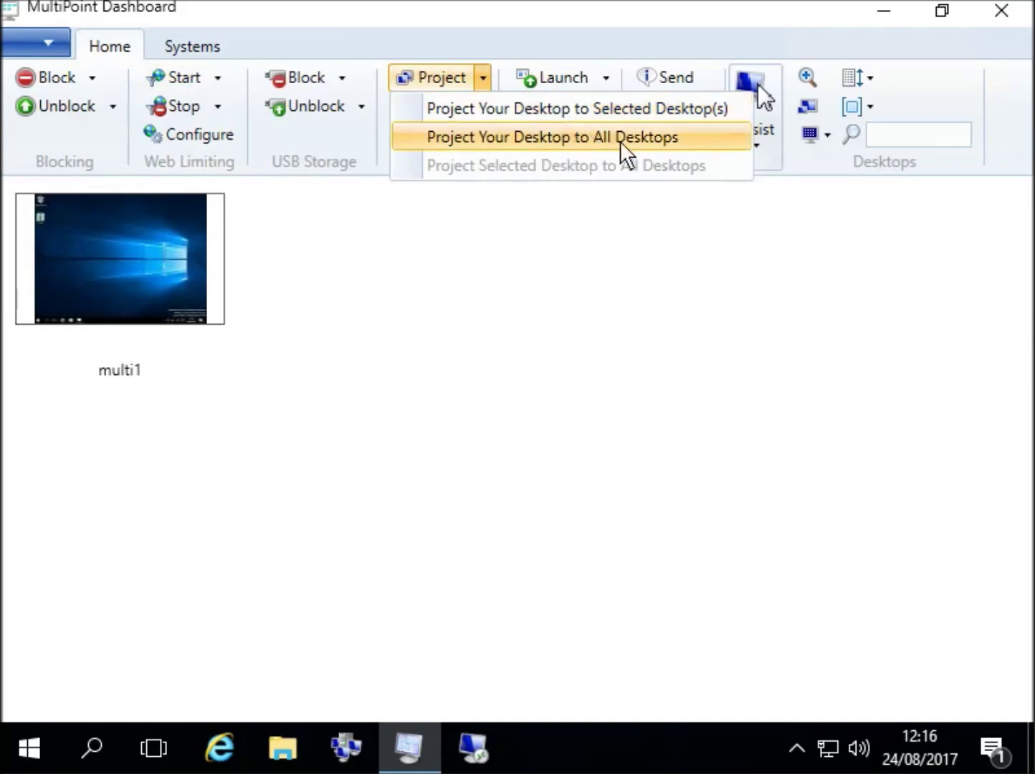
left_click(575, 252)
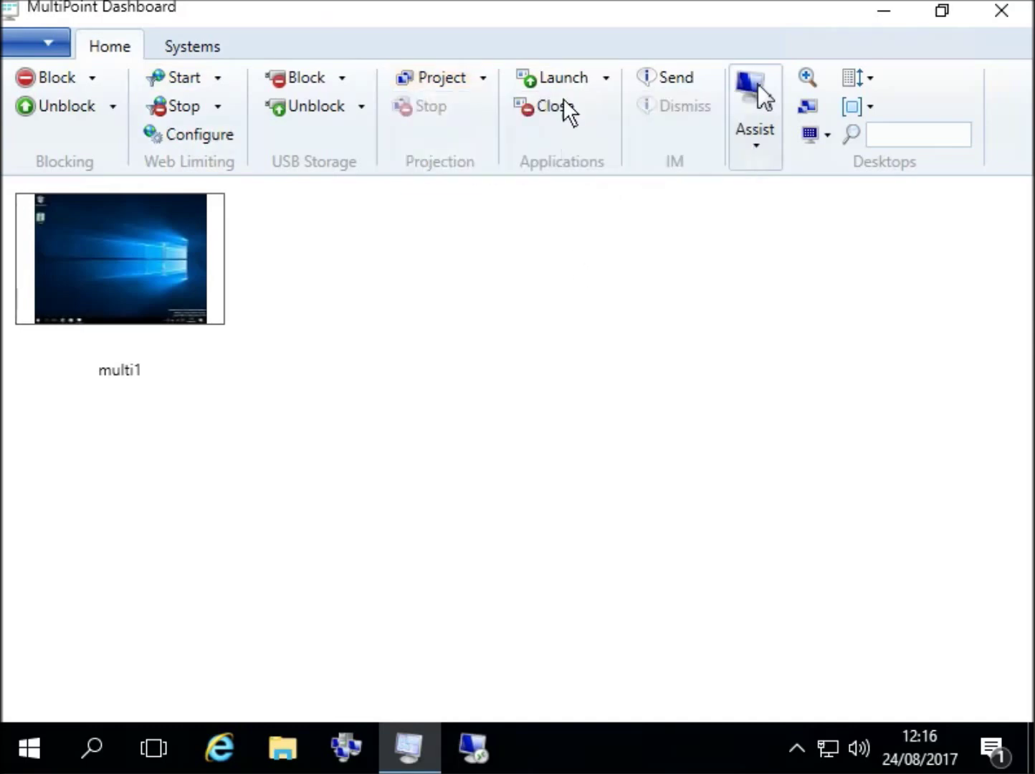
Step: Launch the Calculator application on all desktops
left_click(604, 76)
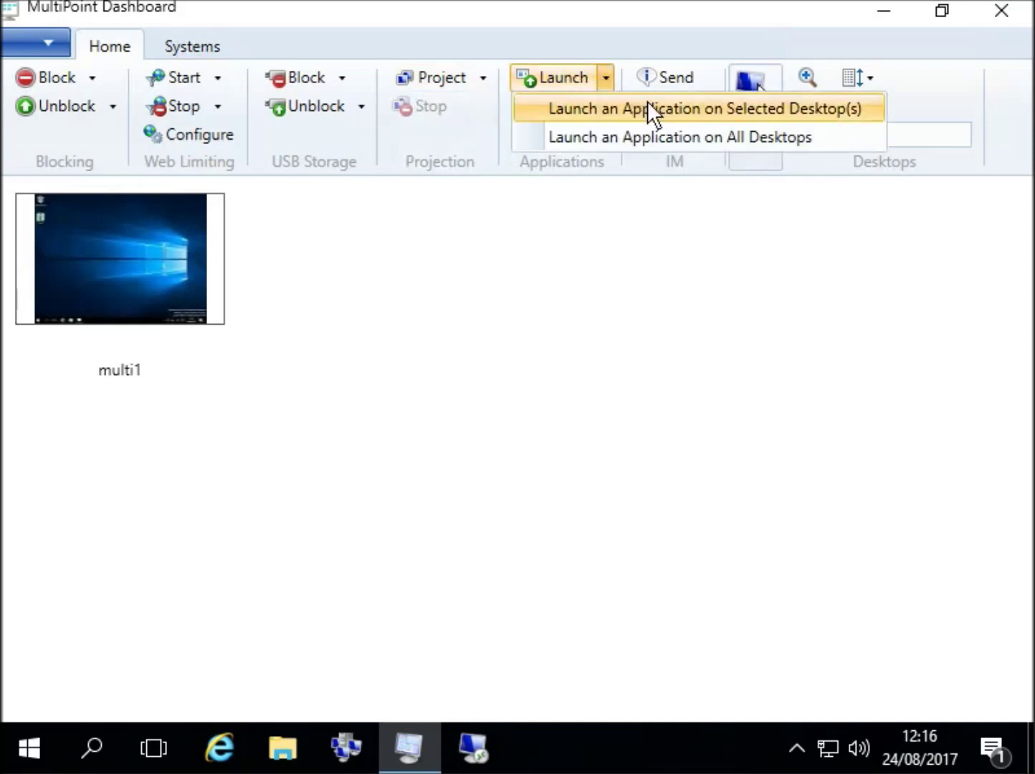
left_click(695, 131)
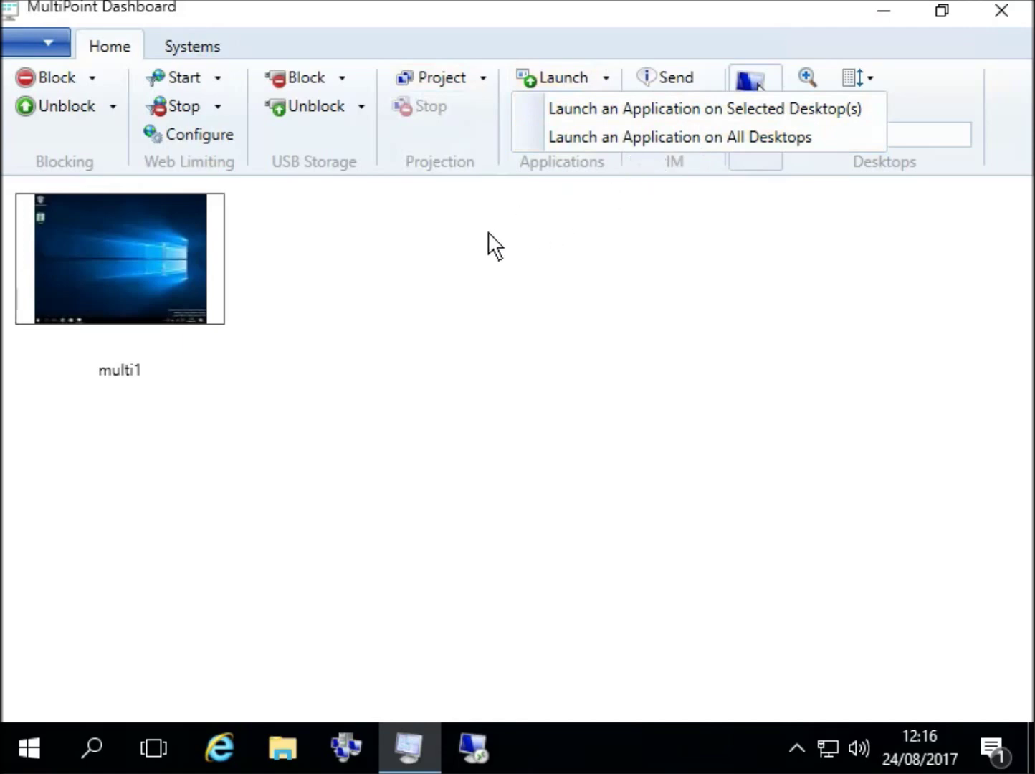
left_click(609, 136)
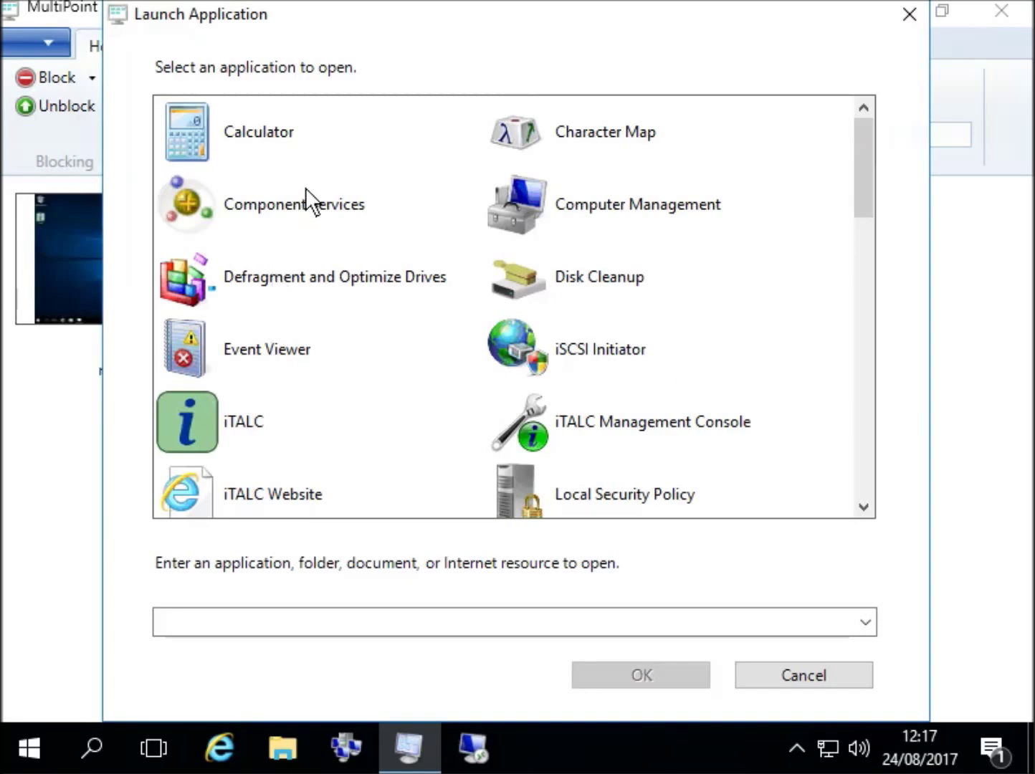
left_click(266, 137)
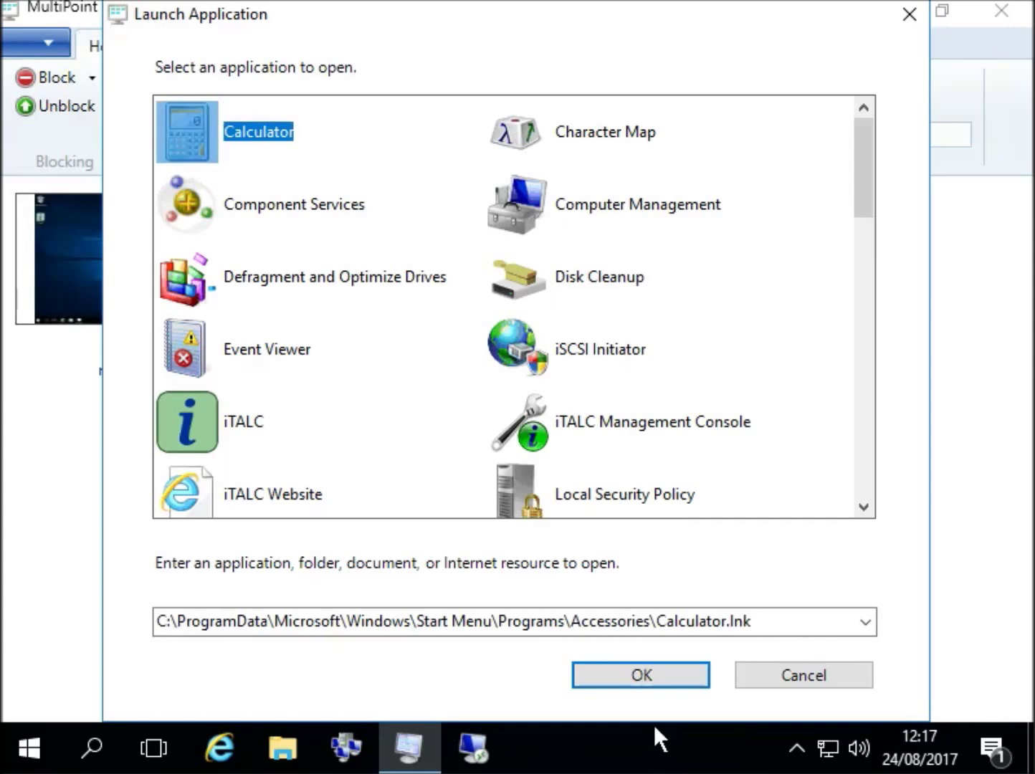
left_click(694, 663)
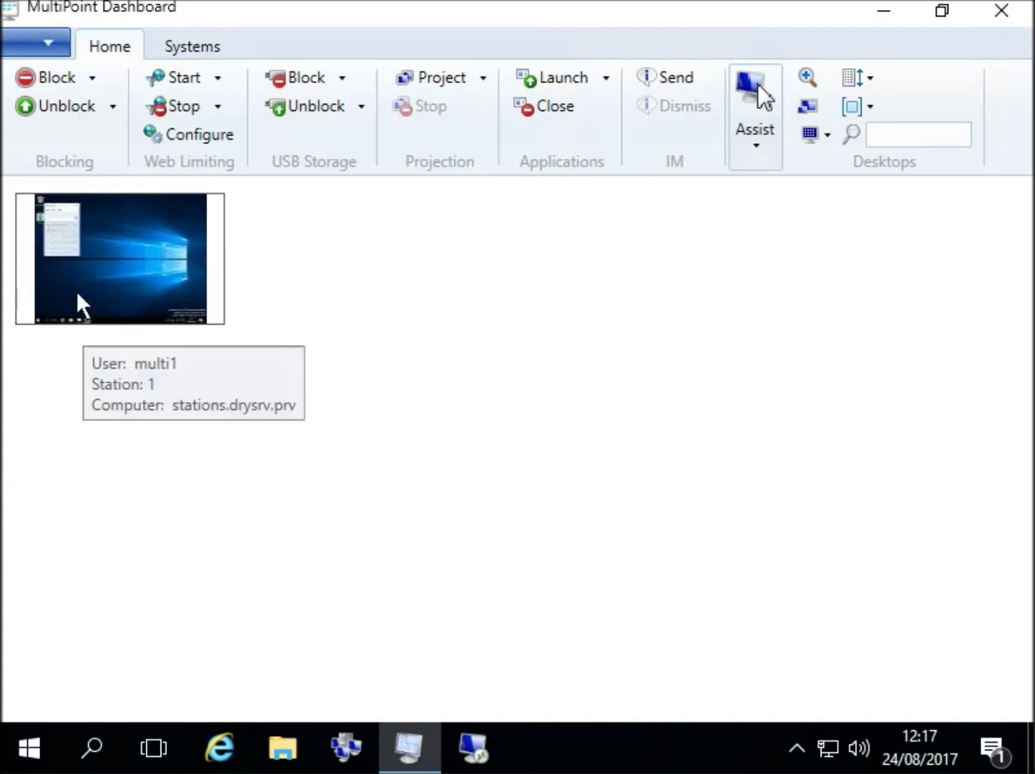
left_click(561, 102)
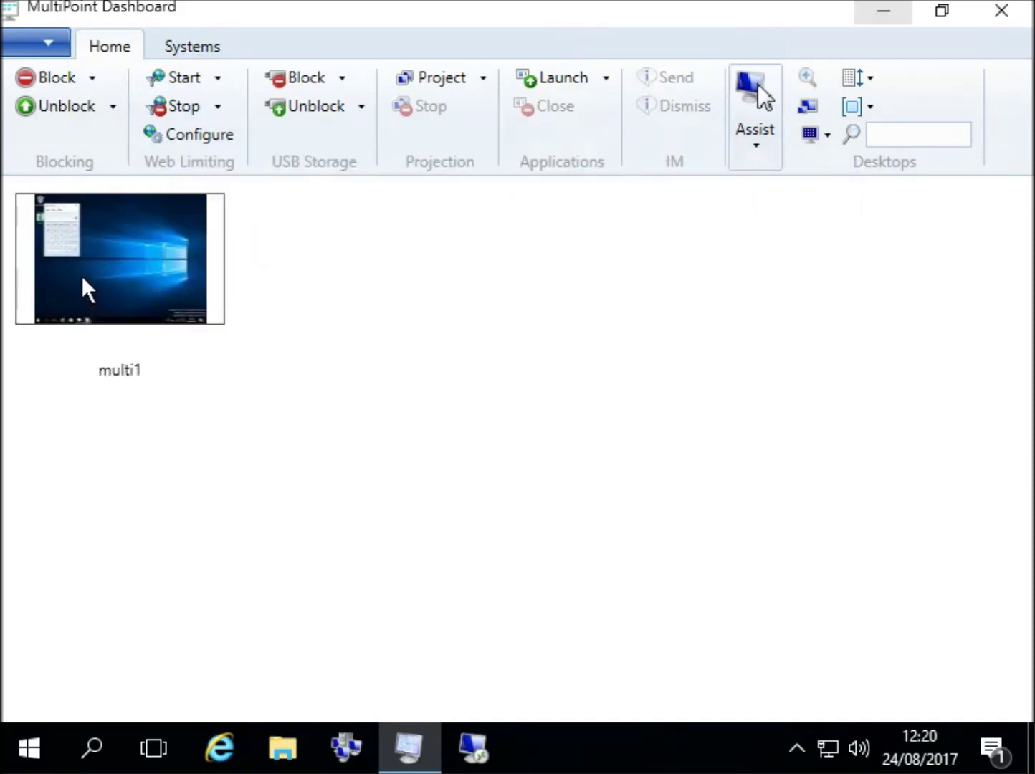
Step: Select the multi1 desktop and open an instant message window for it
left_click(81, 275)
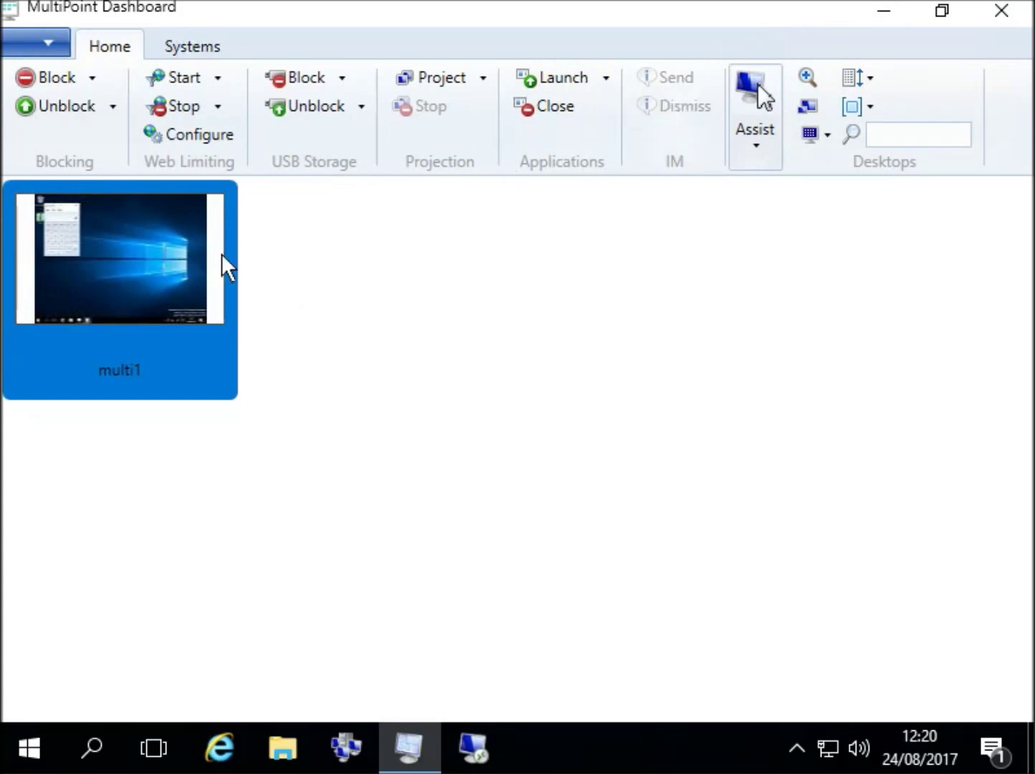
mouse_move(108, 256)
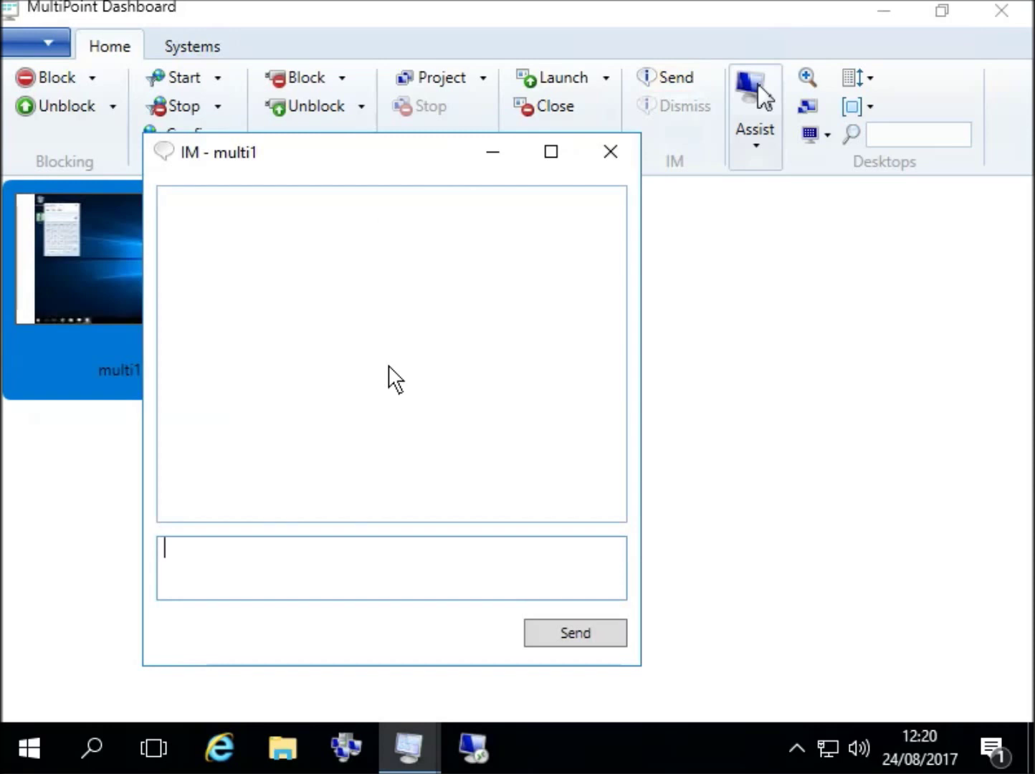
type("THIS IS")
key("BackSpace")
key("BackSpace")
key("BackSpace")
key("BackSpace")
key("BackSpace")
key("BackSpace")
key("BackSpace")
key("BackSpace")
Step: Send multi1 the instant message "This is a tutorial on the MultiPoint Server 2016 Dashboard" and close the message window
type("T")
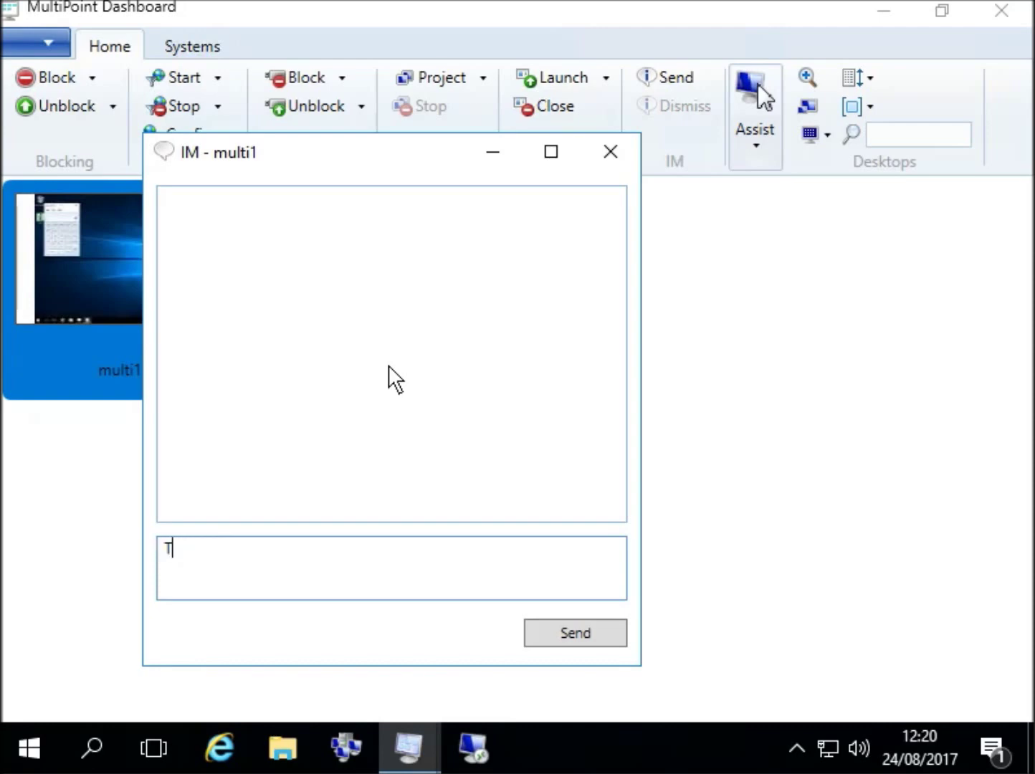
type("his is a tutorial on the Mul")
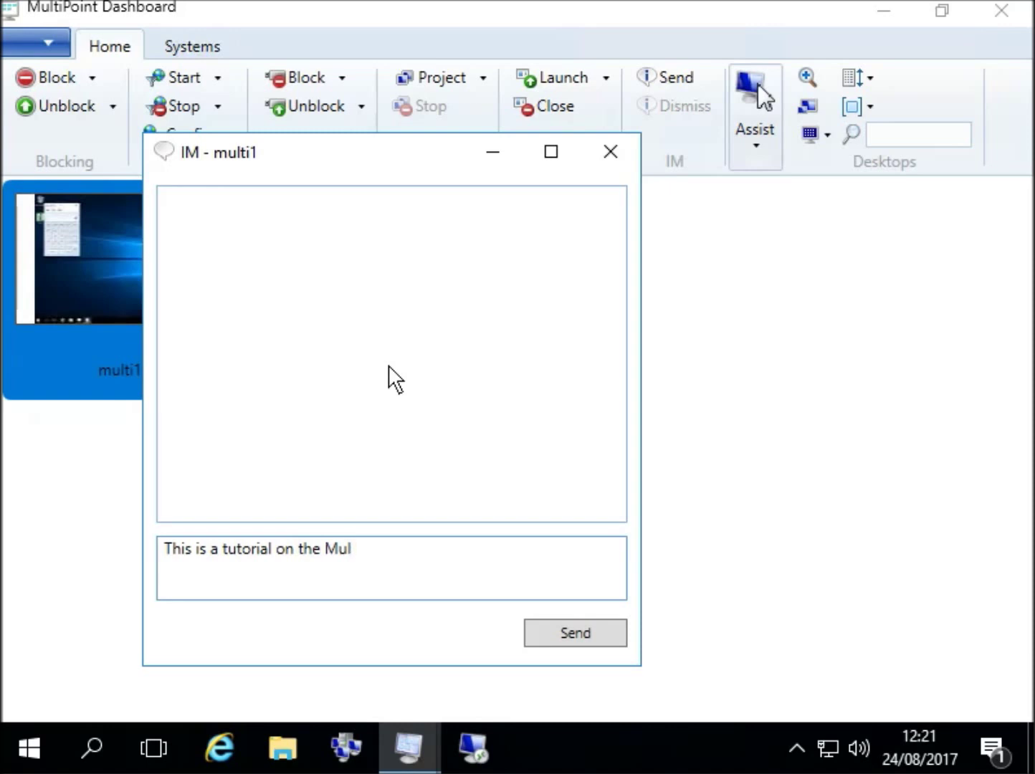
type("tiPoint Server")
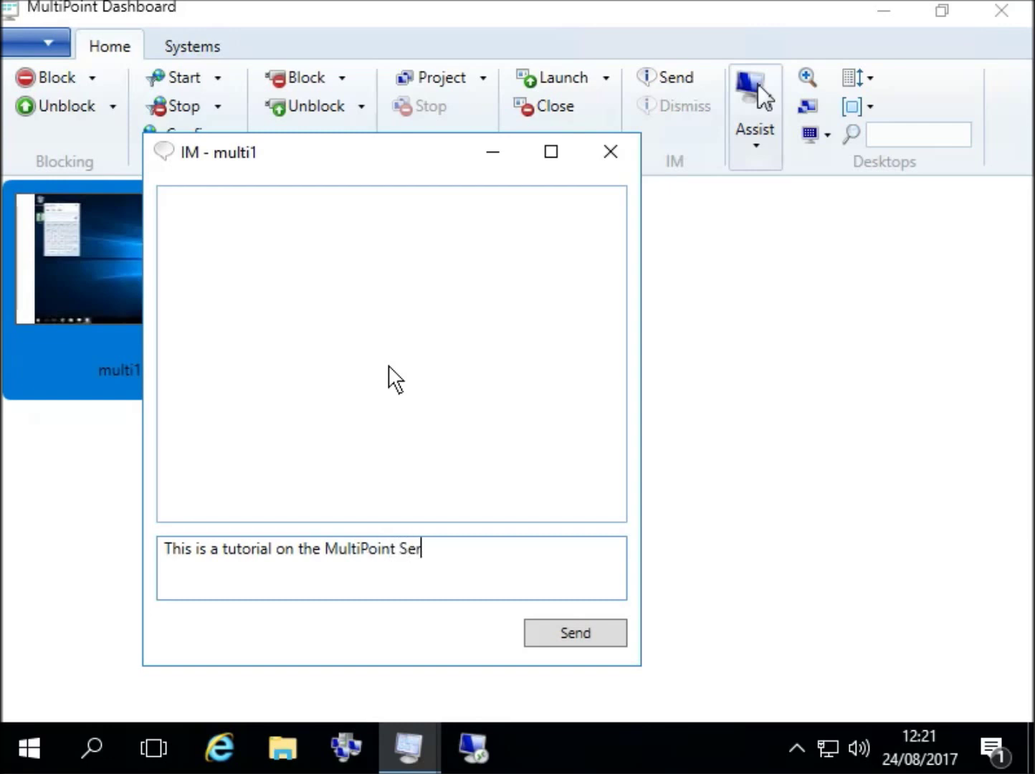
type("206")
key("BackSpace")
type("16 D")
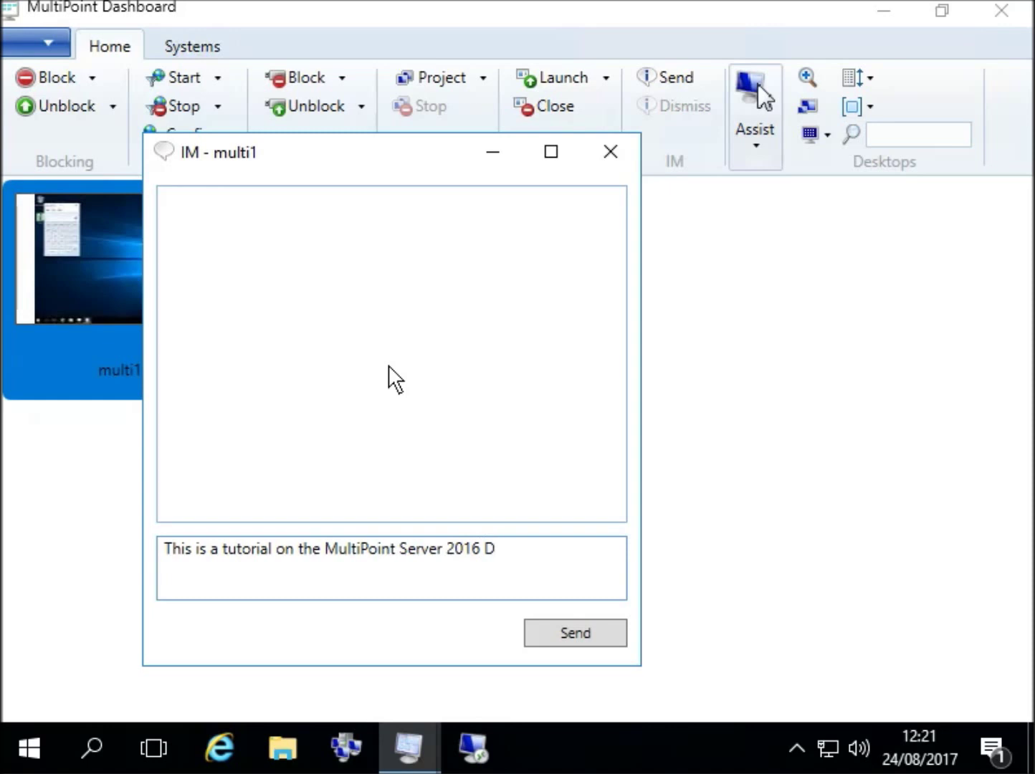
type("ashboard")
left_click(597, 628)
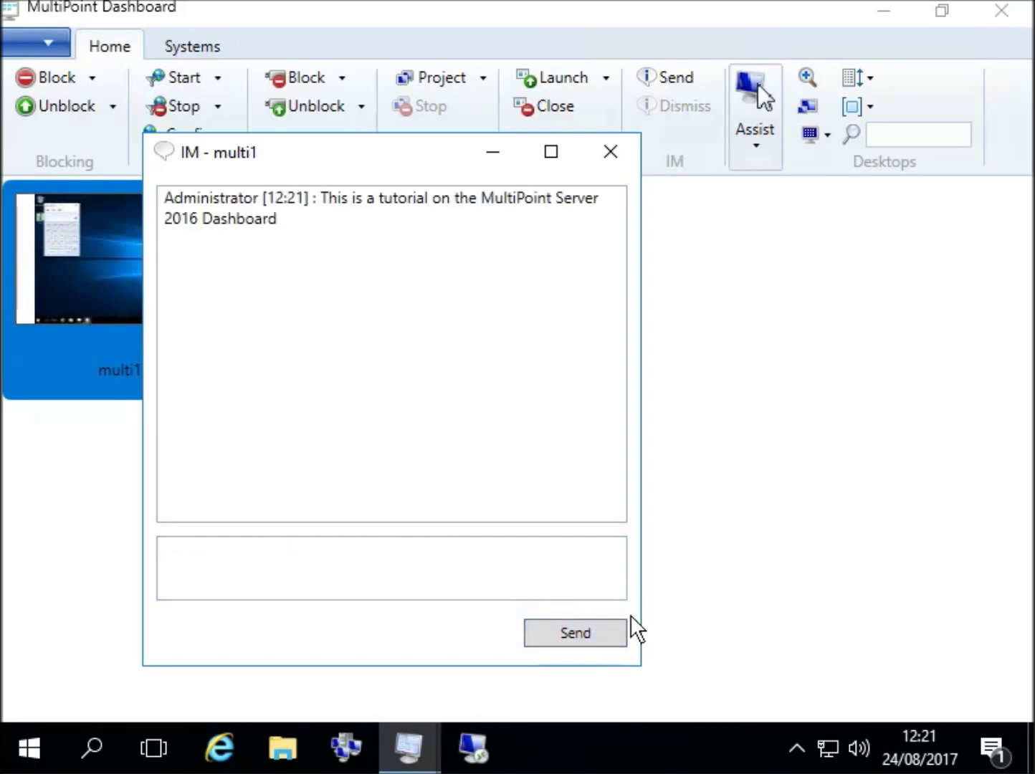
left_click(622, 154)
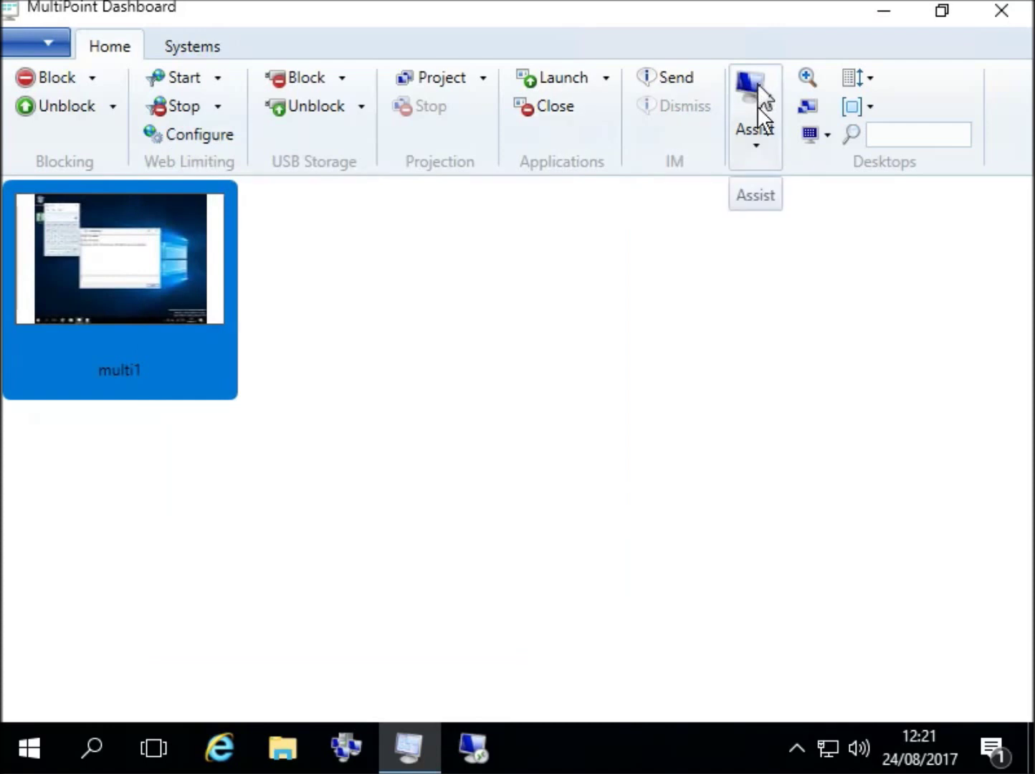
Step: Take control of the multi1 desktop with Assist
left_click(755, 106)
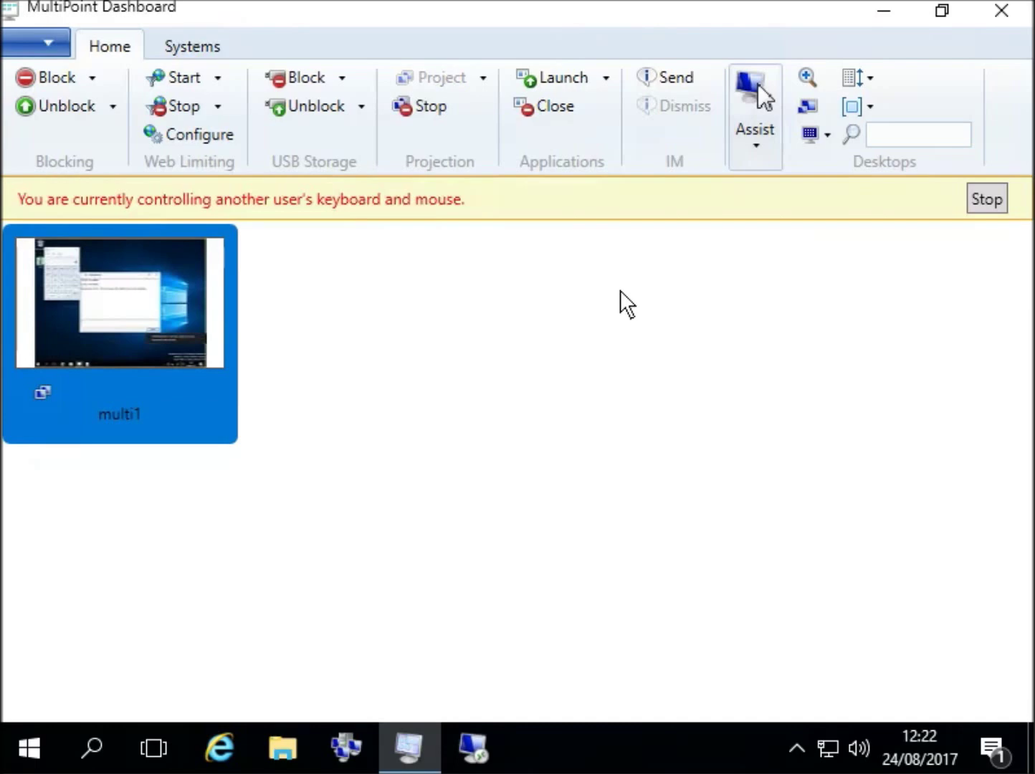
left_click(1001, 13)
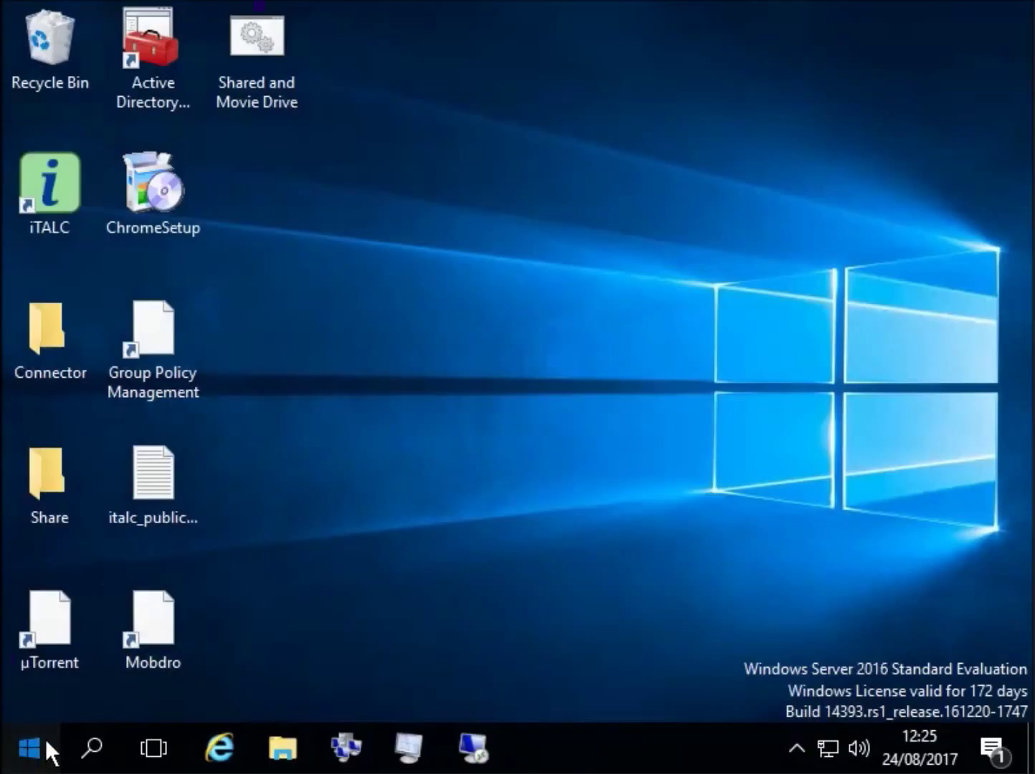
left_click(44, 746)
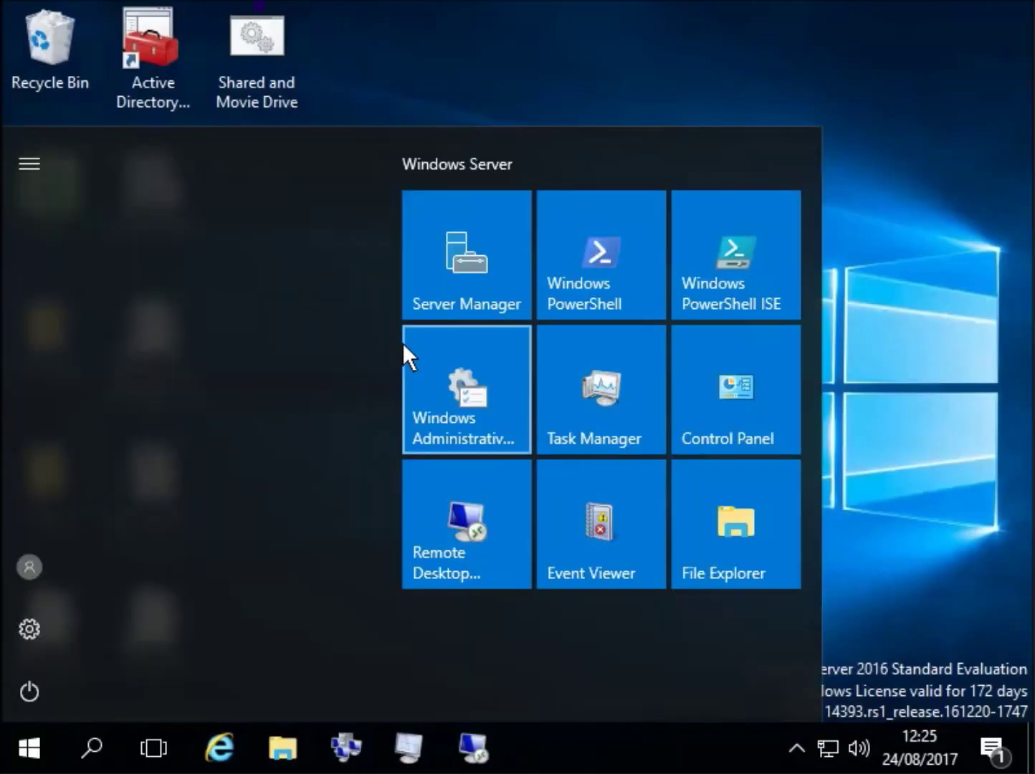
key("Escape")
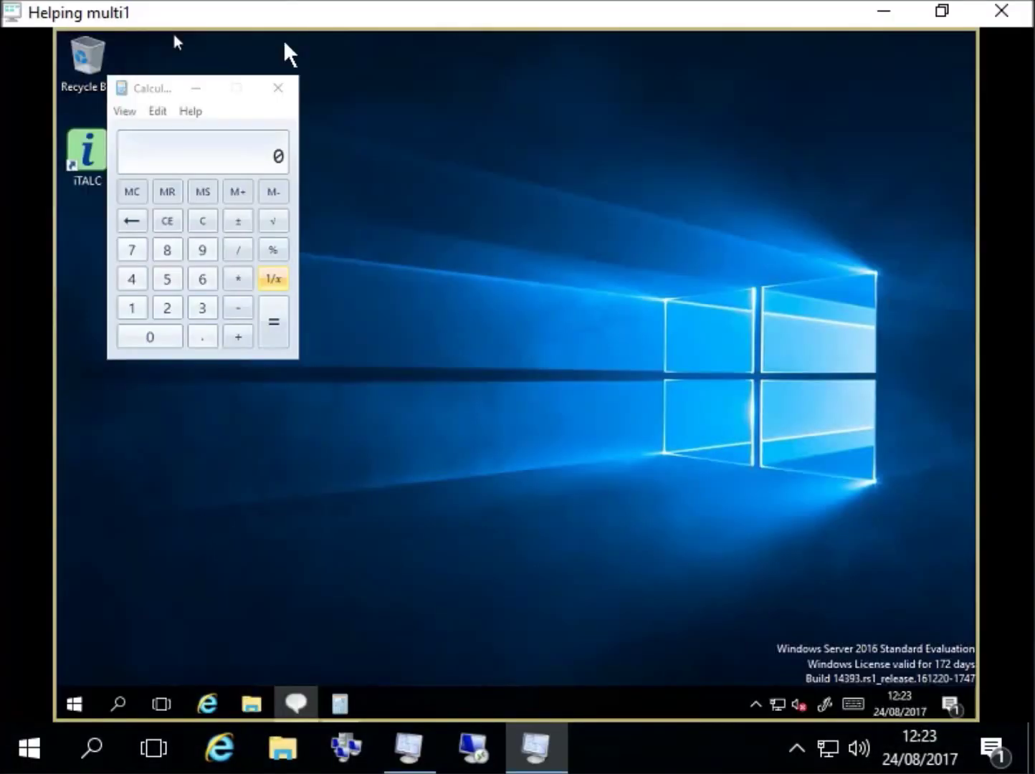
Step: Close Calculator on the remote multi1 desktop and end the assistance session
left_click(287, 85)
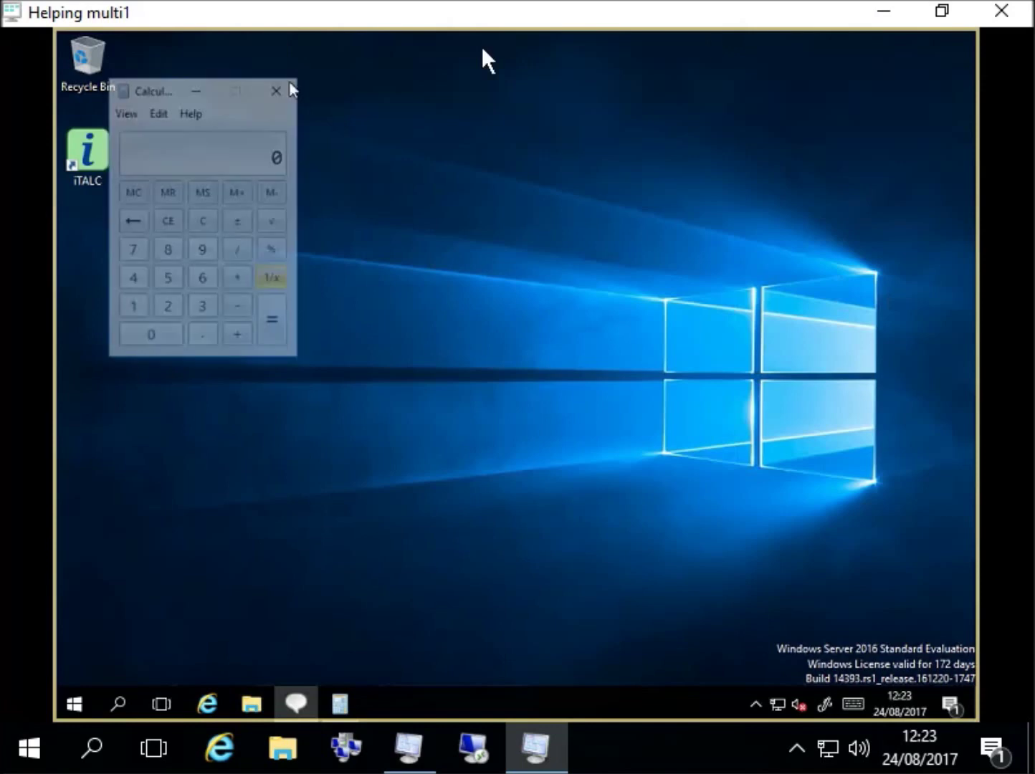
left_click(1000, 16)
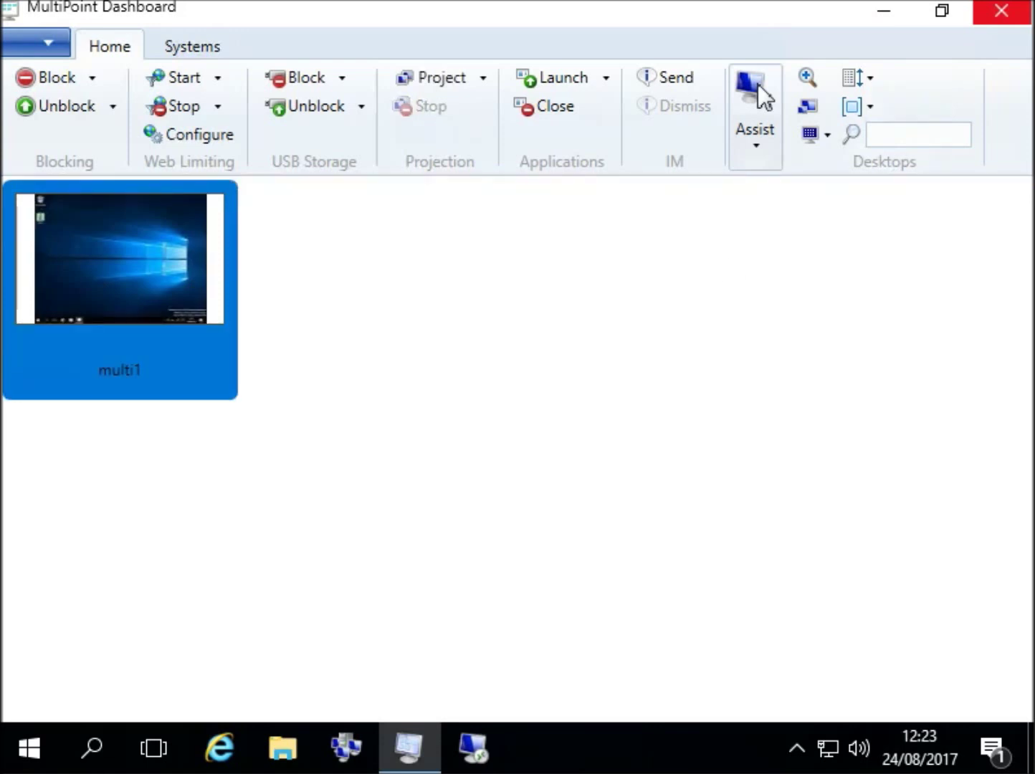
left_click(32, 738)
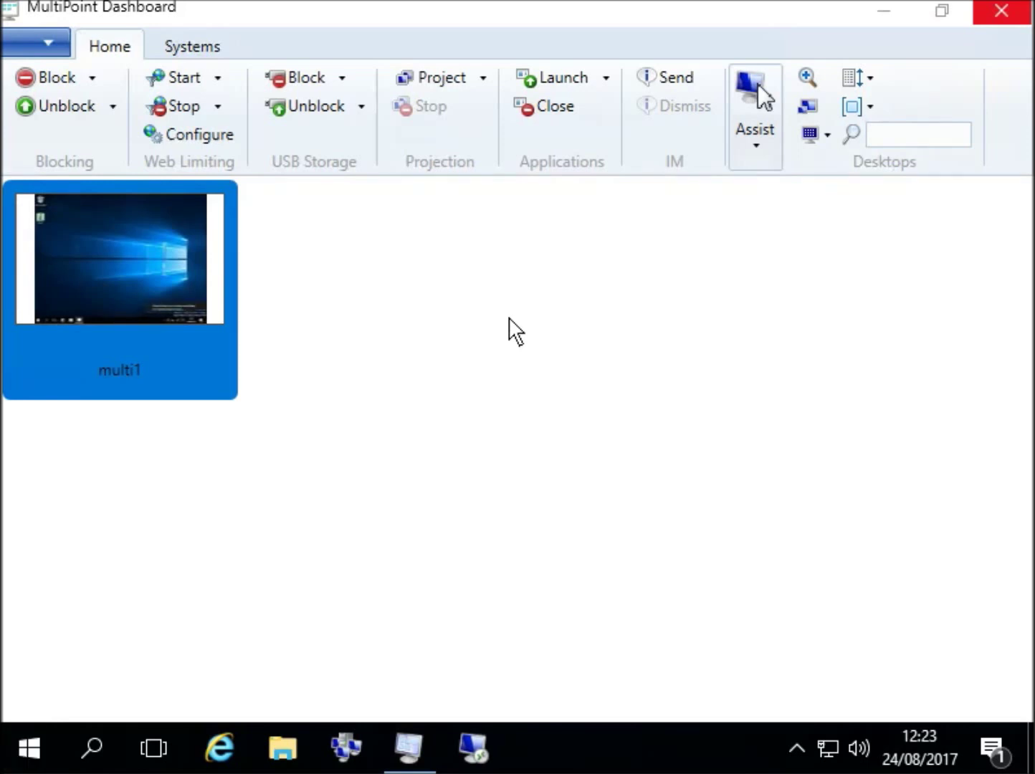
left_click(1024, 9)
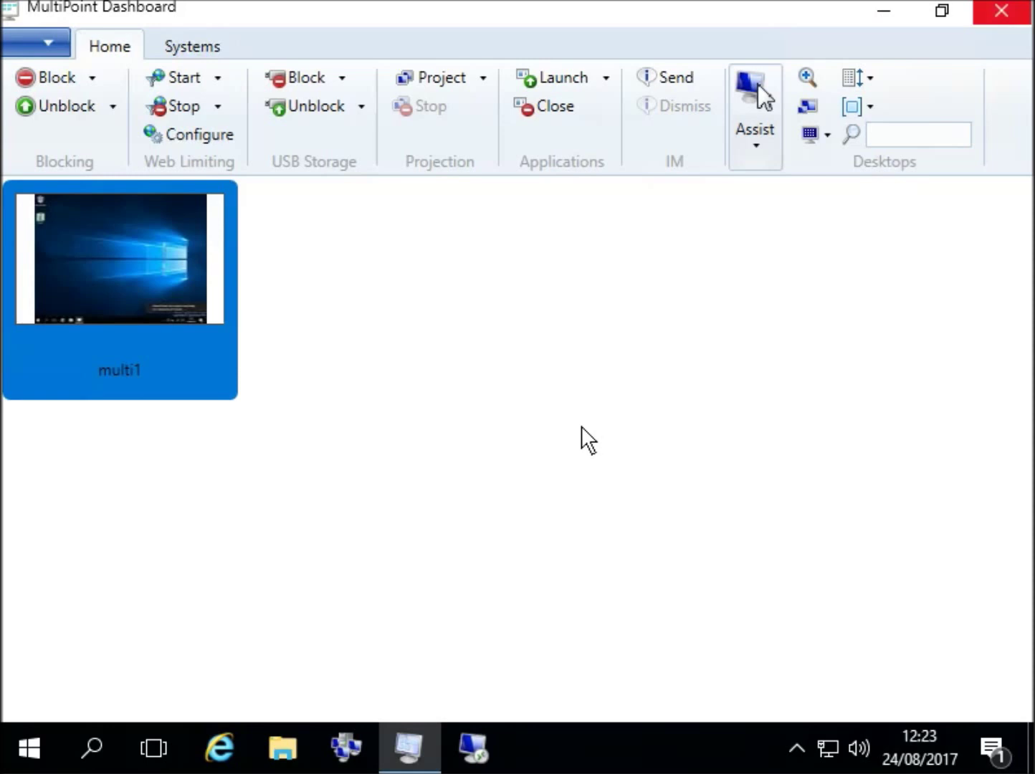
Step: In Notepad, write "Thank You for wacthing this video." and, several blank lines below it, "Please subscribe and like :-)"
type("Thank You for wacthing this video.")
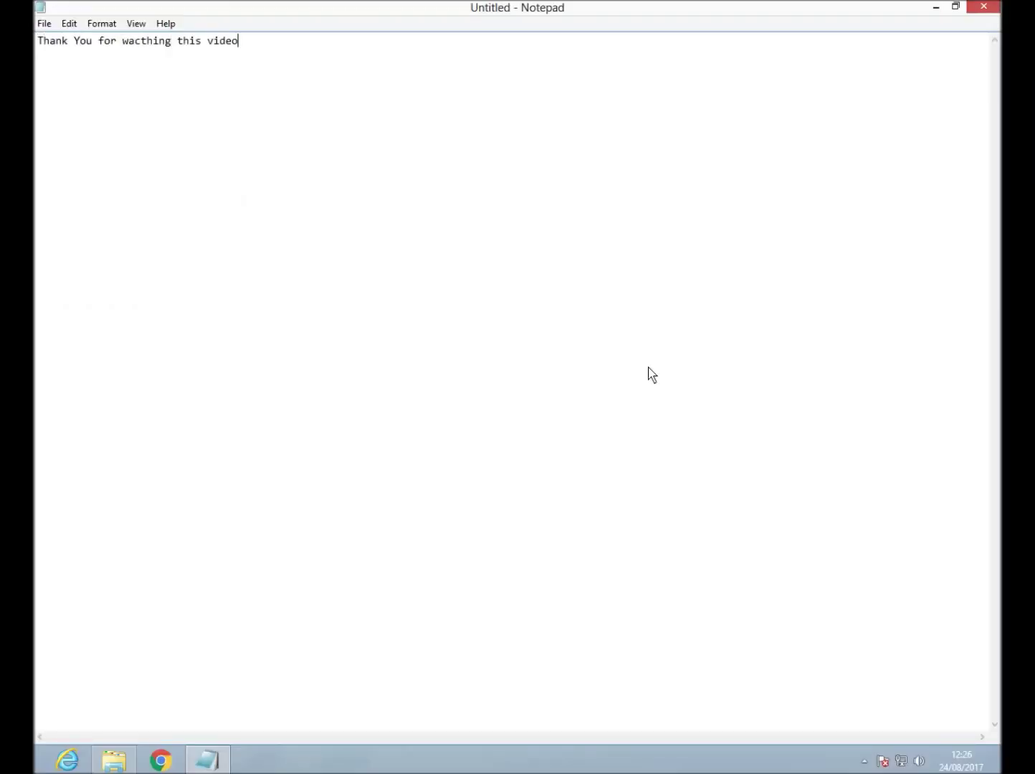
key("Return")
key("Return")
key("Return")
key("Return")
key("Return")
key("Return")
type("Please subscribe and like :-)")
Step: Add the line "We hope to post another video for you soon." several blank lines below the subscribe request
key("Return")
key("Return")
key("Return")
key("Return")
key("Return")
key("Return")
key("Return")
type("We hope to post another video for you soon.")
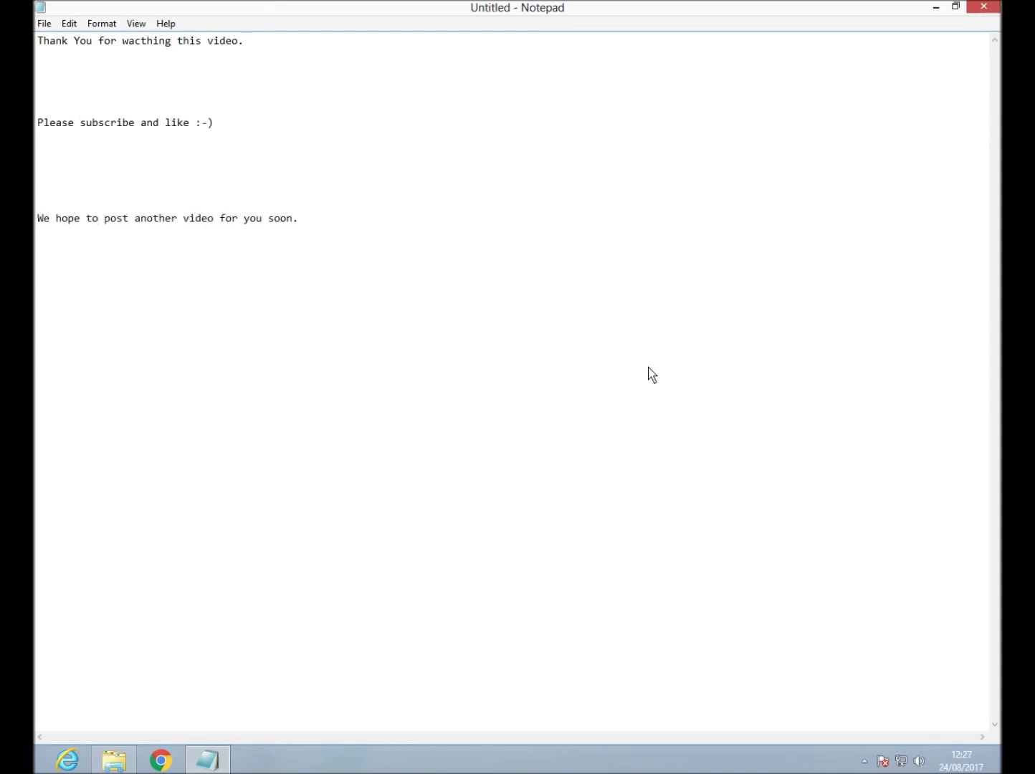